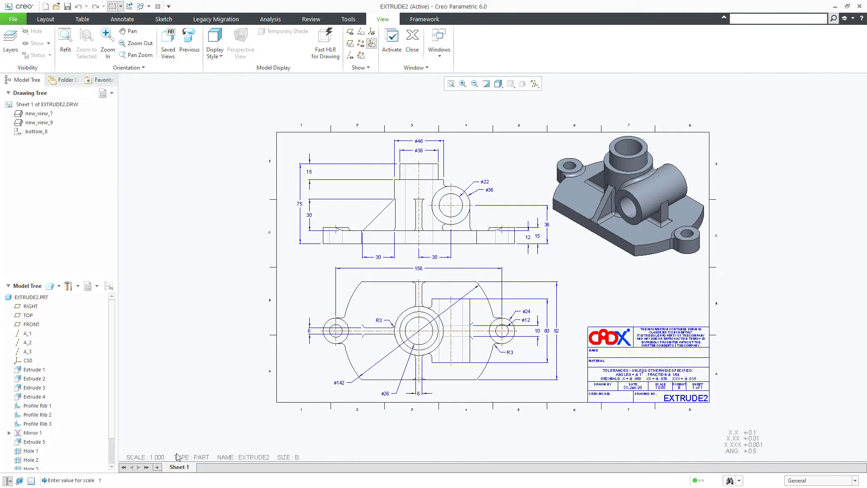
- Change the drawing scale to 0.5 and pan the sheet to see the smaller views
double_click(152, 457)
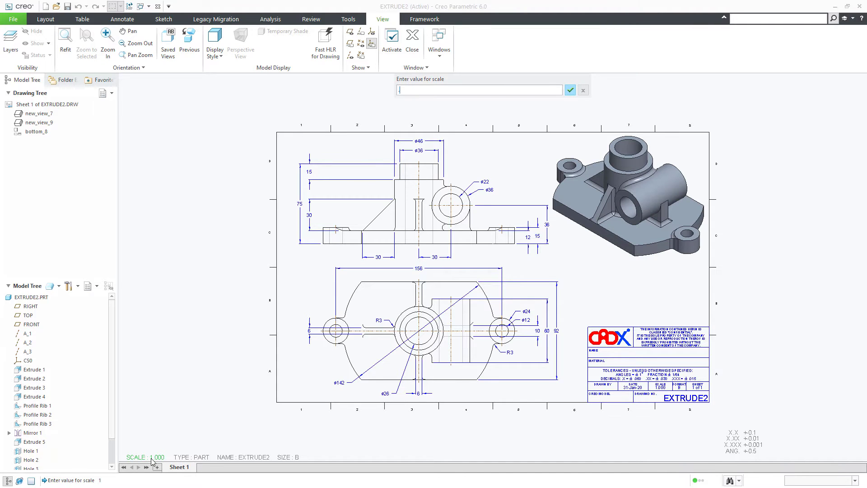
key(Return)
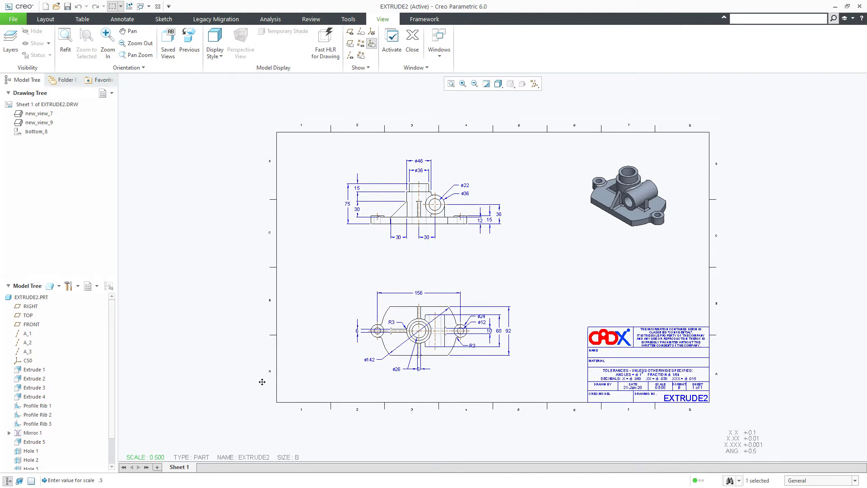
middle_drag(248, 381, 562, 379)
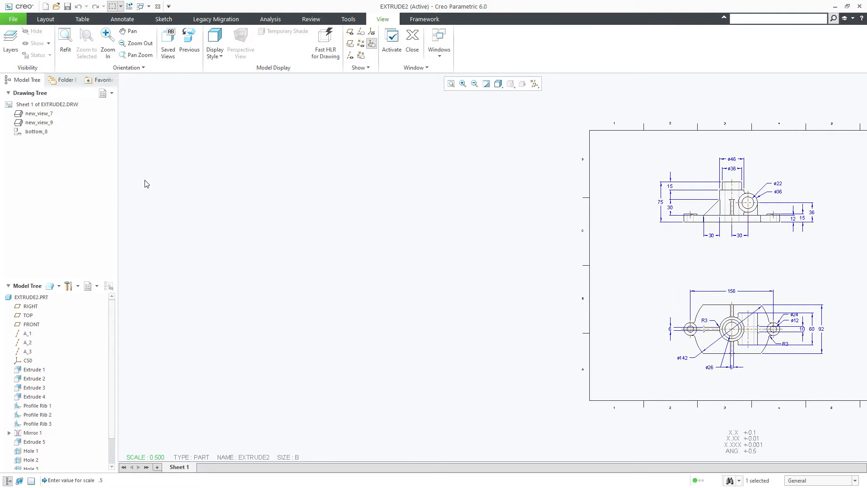
click(13, 19)
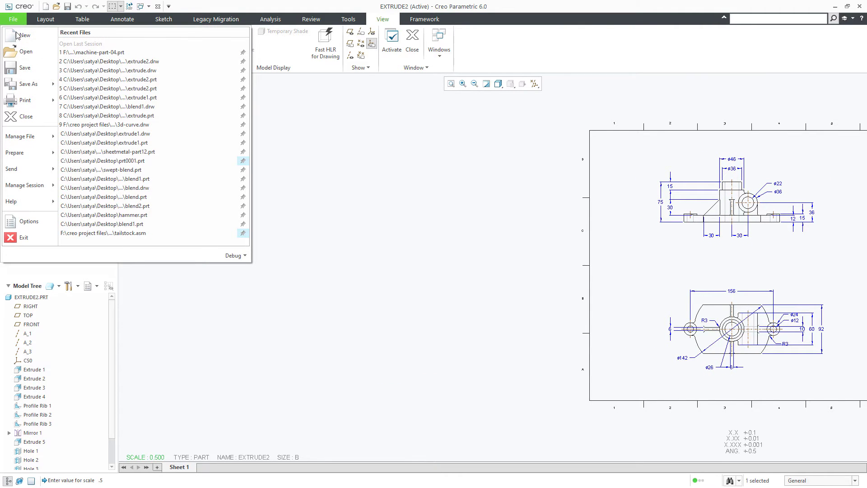
- In the drawing's detail options, find view_scale_denominator and add it with value 1
mouse_move(18, 153)
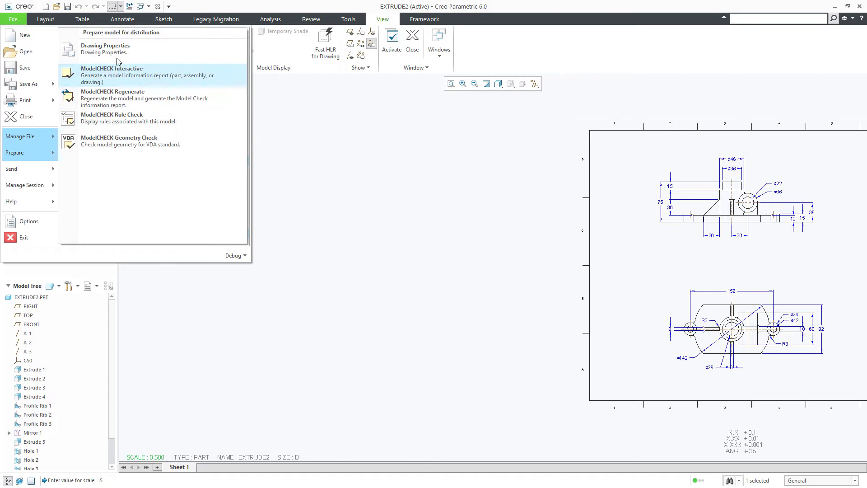
click(120, 50)
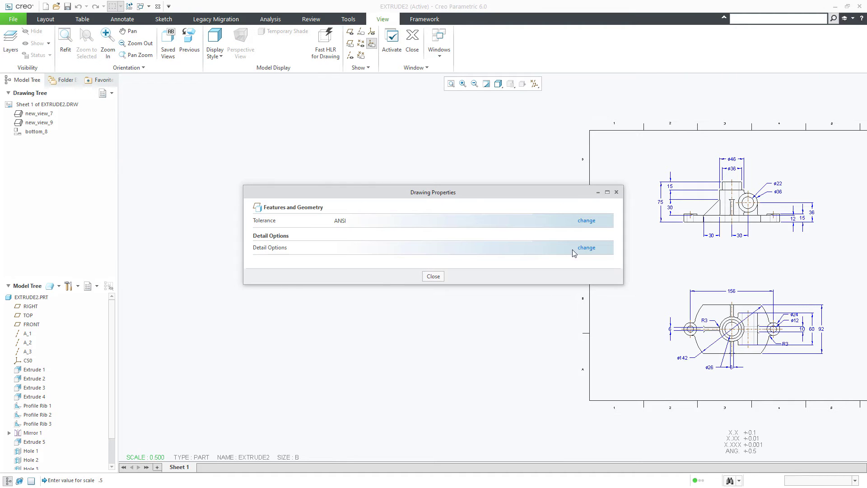
click(592, 248)
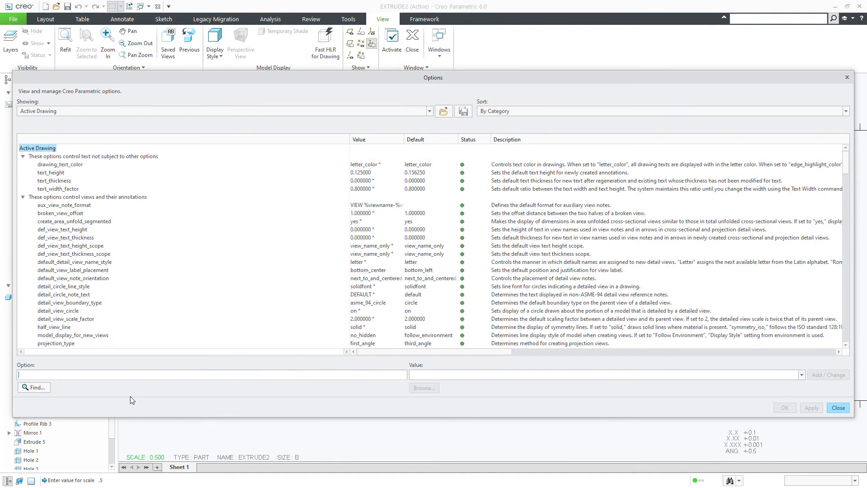
click(38, 388)
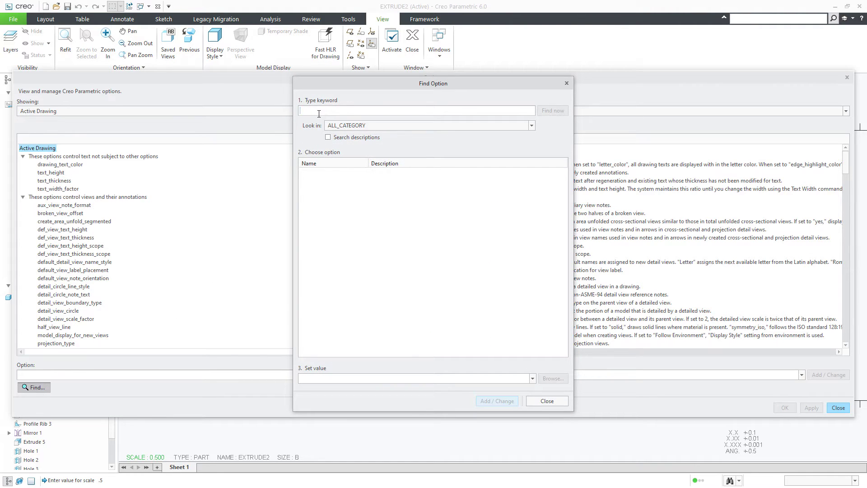
text(view_scale_denominator)
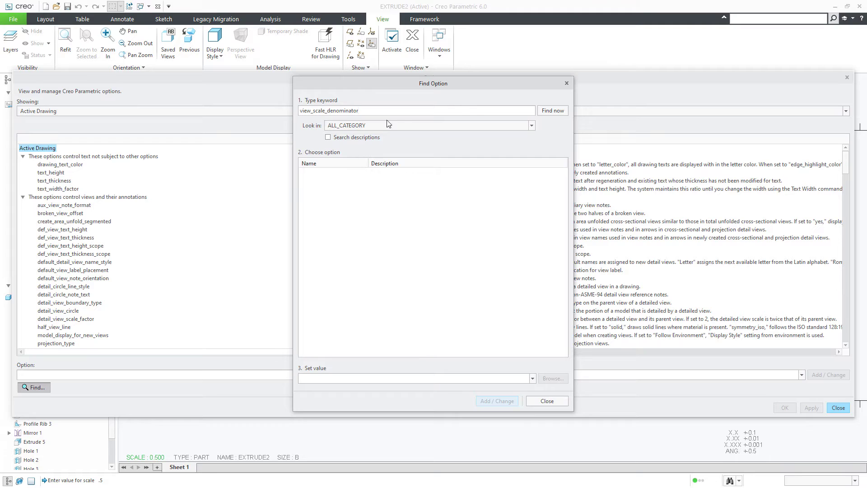
click(547, 112)
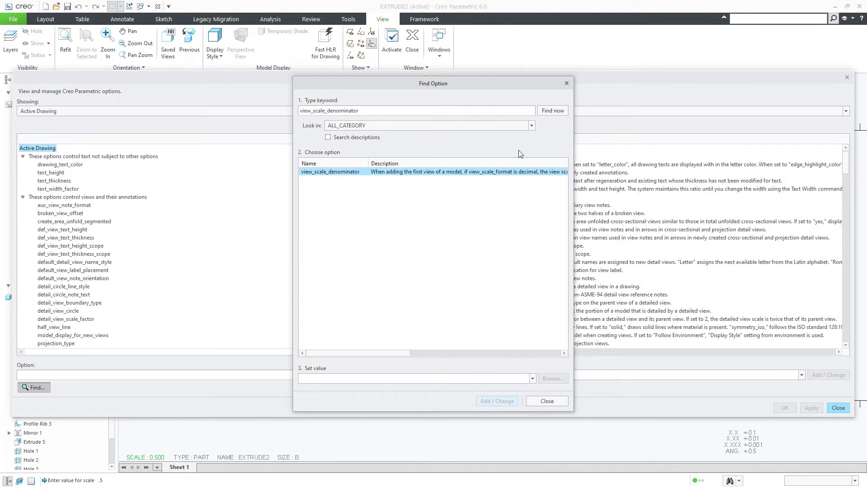
click(394, 379)
text(100)
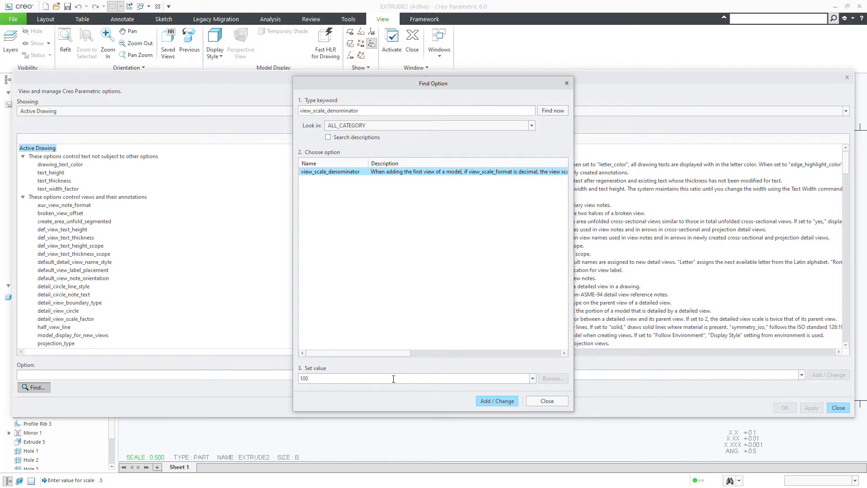
key(Return)
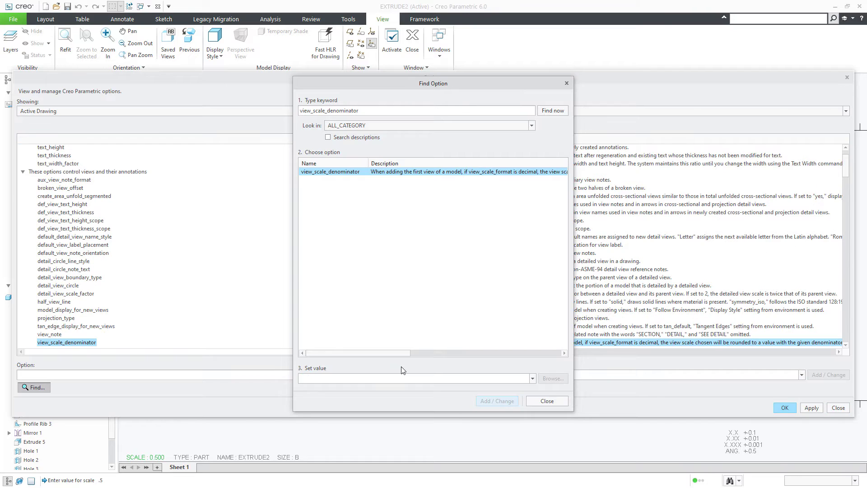
- Find view_scale_format and add it with the decimal value
drag(356, 112, 327, 113)
text(format)
key(Return)
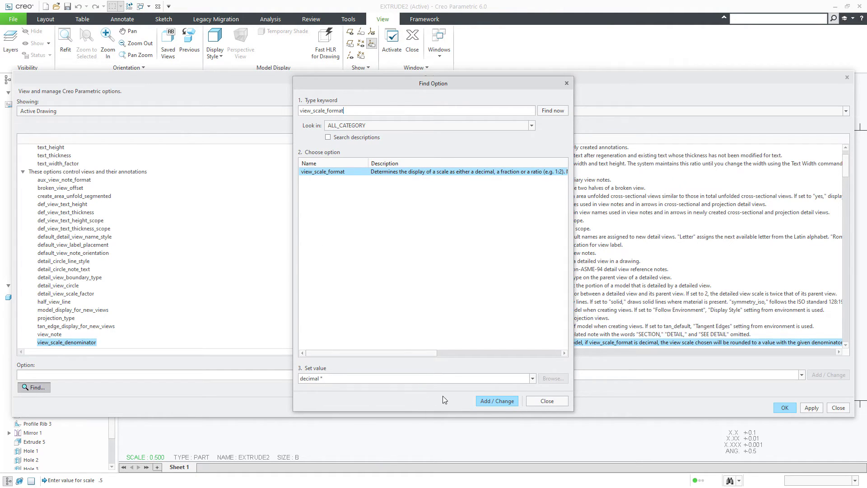
click(482, 399)
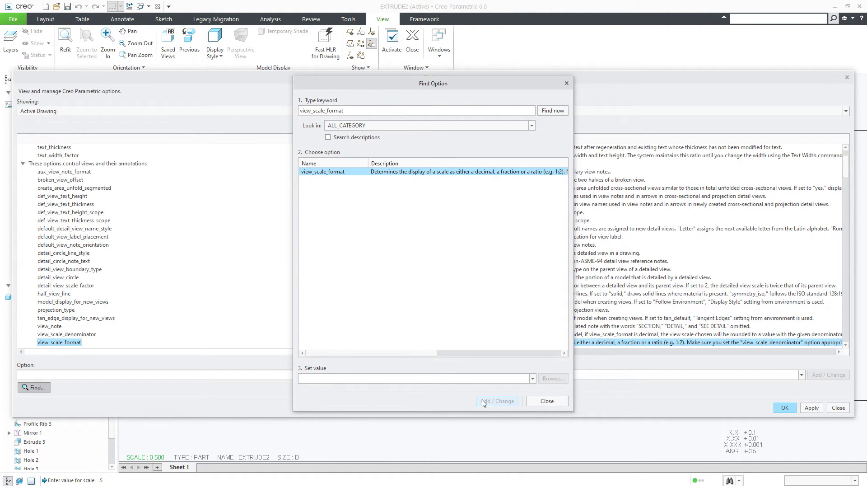
- Shrink and reposition the Options dialog so the sheet and its Value column show together
click(540, 400)
scroll(80, 343, down, 1)
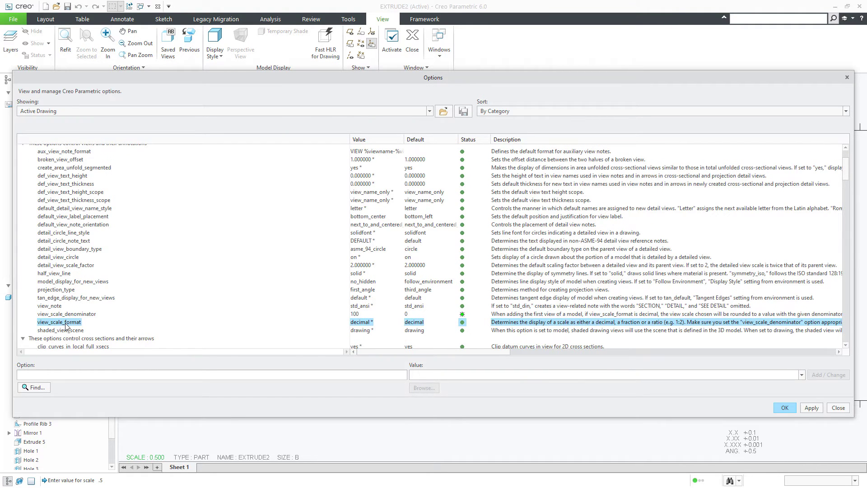
drag(13, 311, 223, 322)
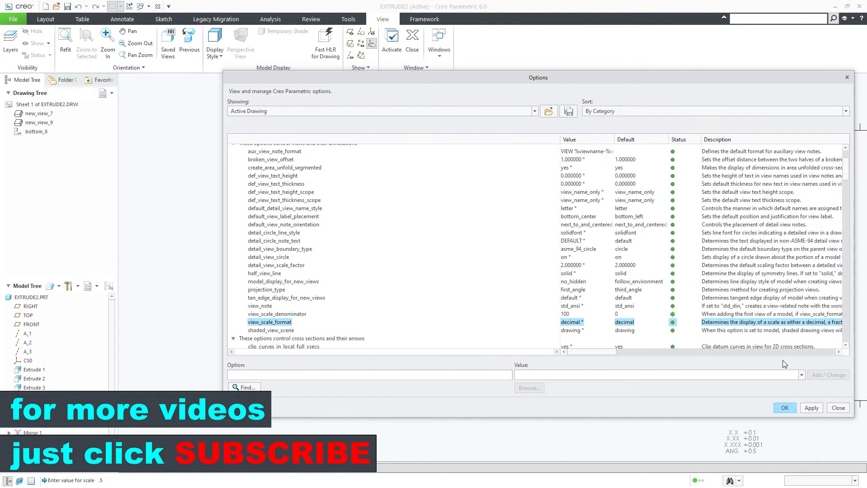
drag(852, 355, 460, 366)
drag(399, 80, 378, 103)
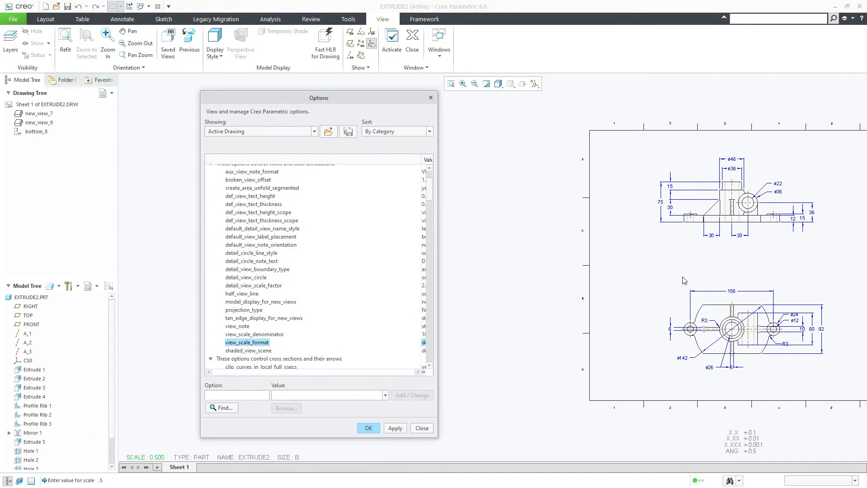
middle_drag(695, 283, 572, 283)
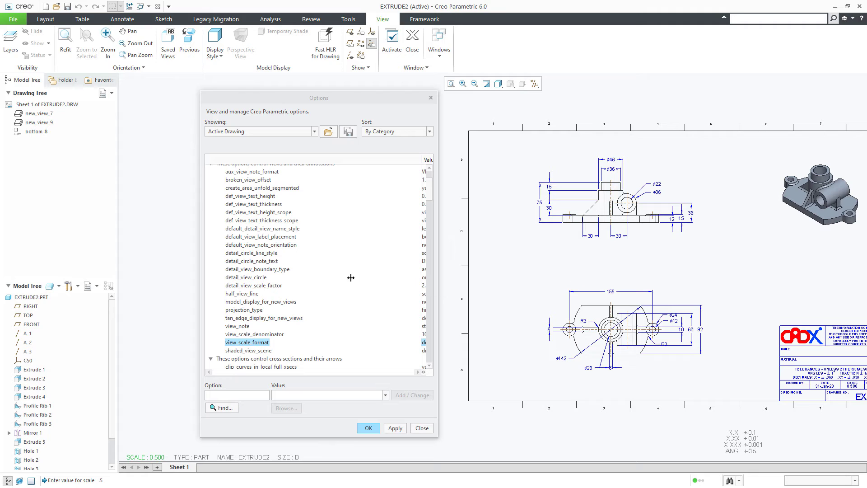
drag(420, 161, 344, 167)
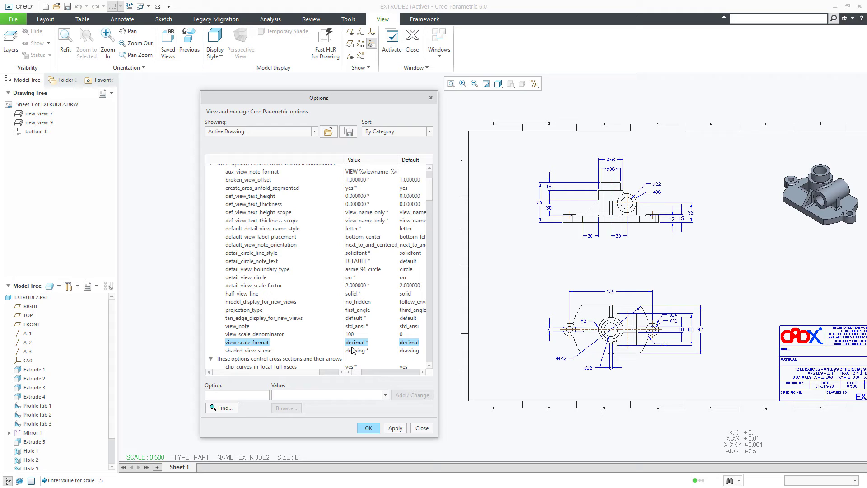
- Set view_scale_format to fractional and apply it so the scale label reads 1/2
click(160, 465)
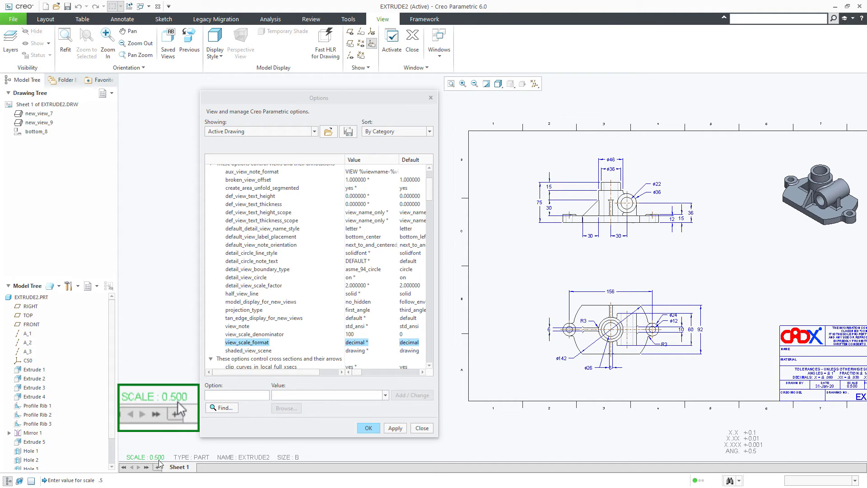
click(248, 343)
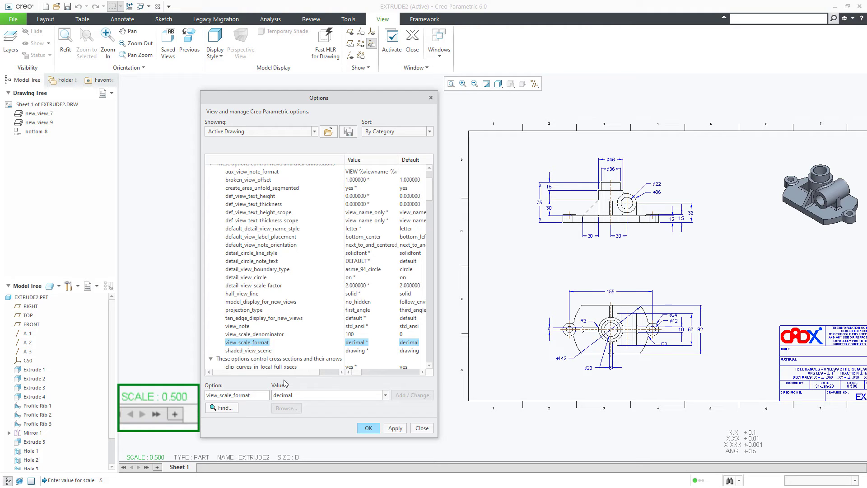
click(385, 395)
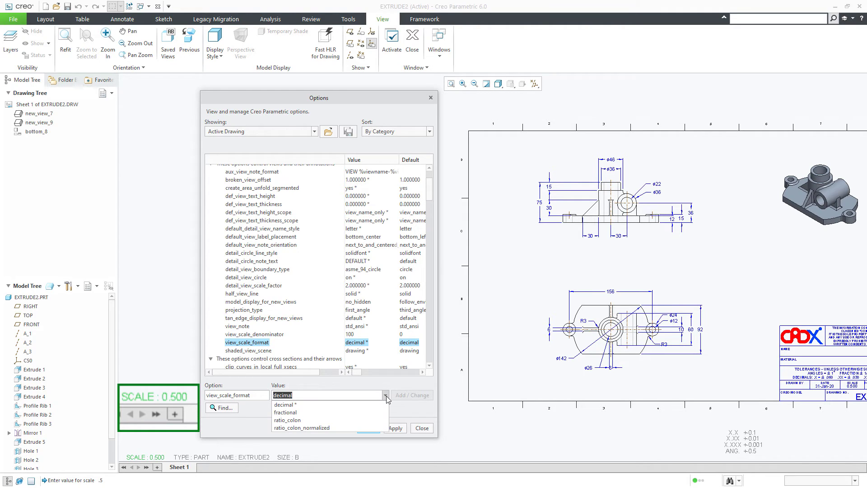
click(372, 412)
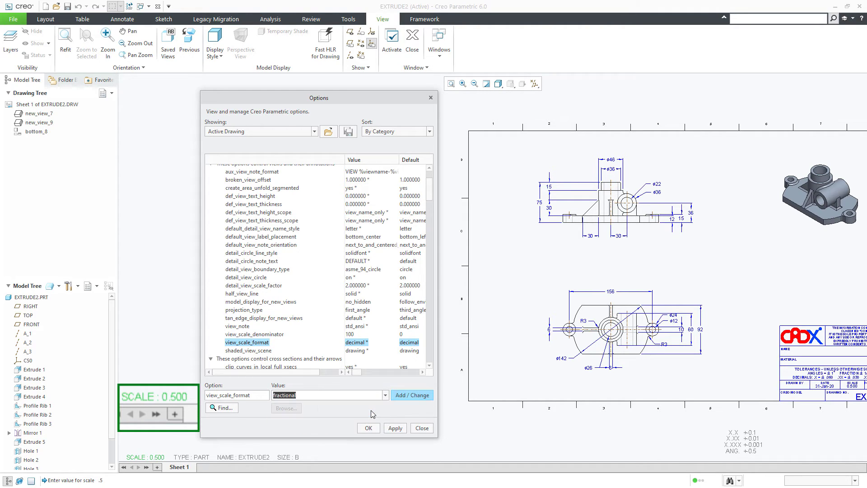
click(413, 395)
click(396, 428)
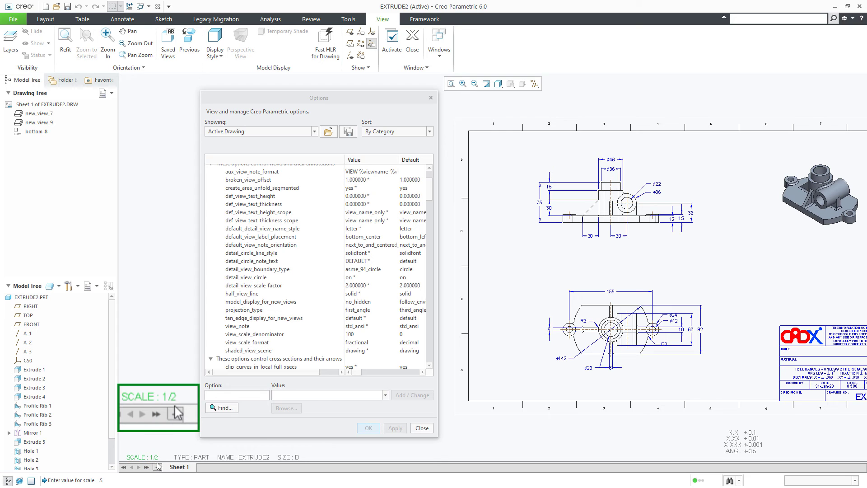
click(253, 343)
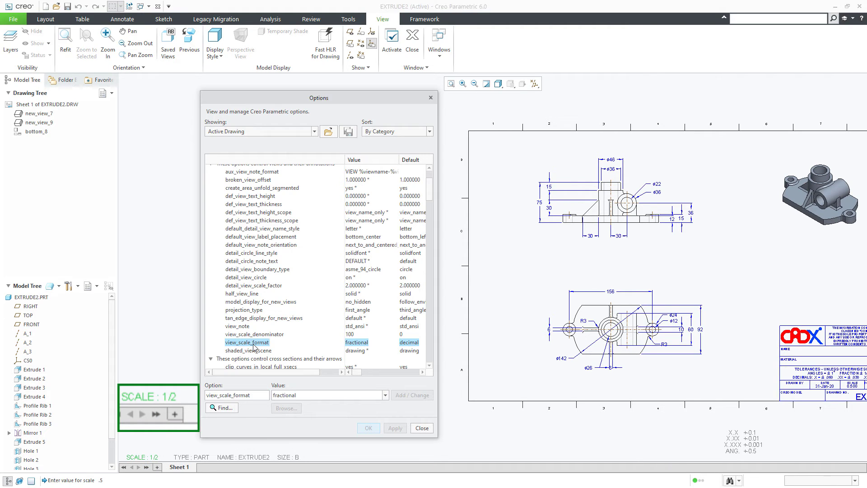
- Change view_scale_format to ratio_colon and apply it, giving a 1:2 label
click(386, 397)
click(366, 418)
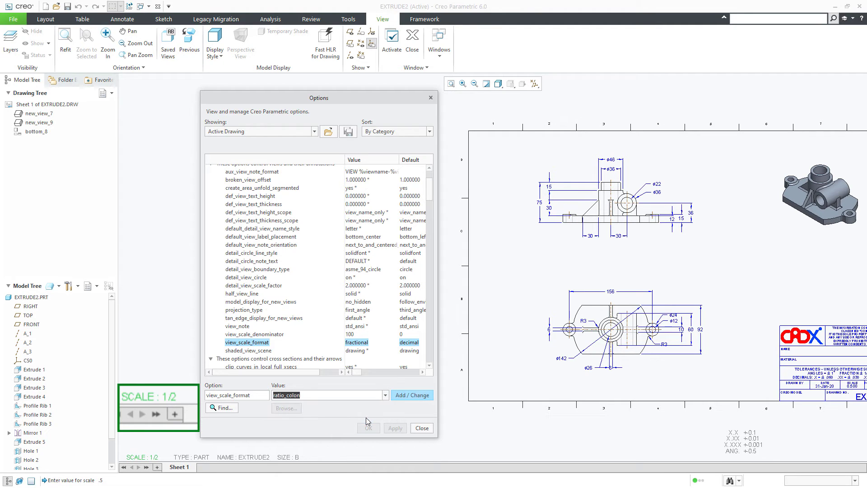
click(410, 395)
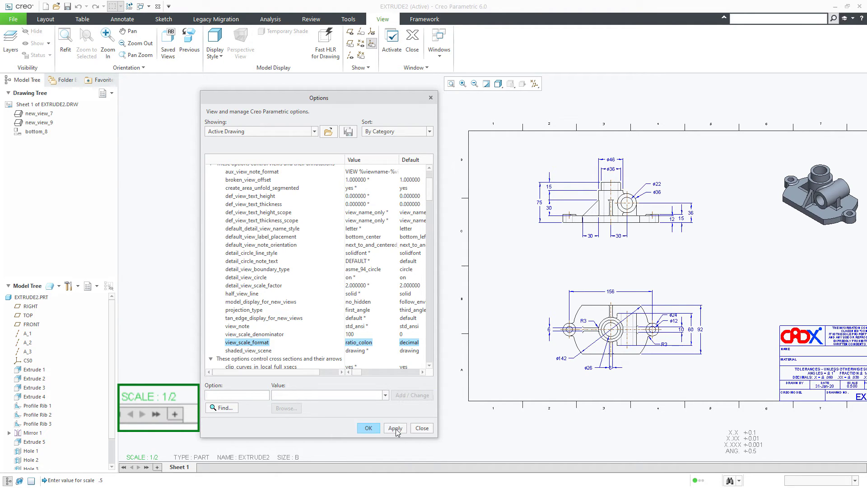
click(396, 428)
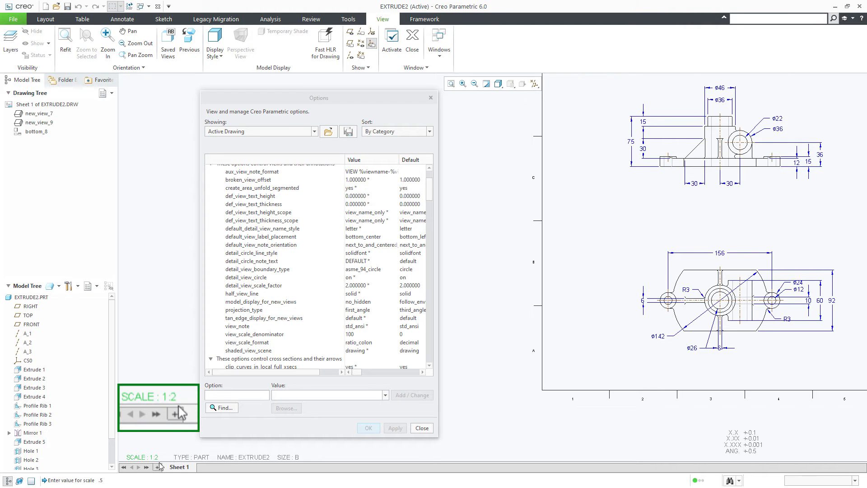
- Apply ratio_colon_normalized as the scale format, check the label, and close Options
click(255, 343)
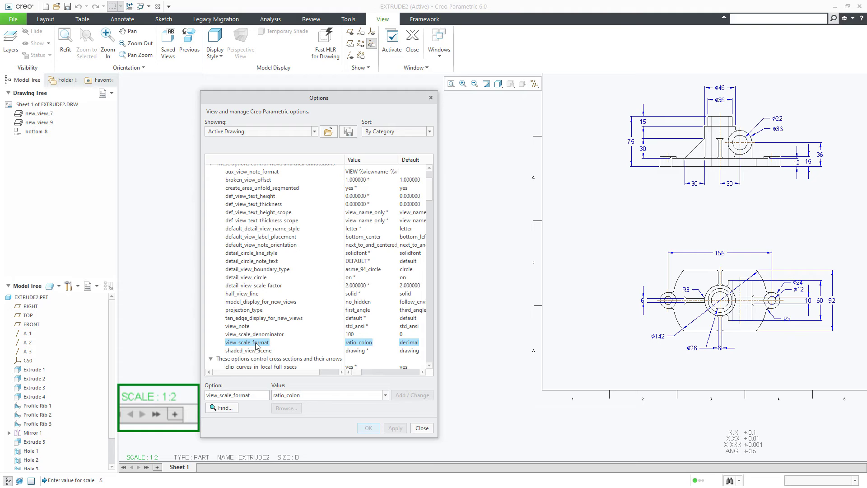
click(385, 395)
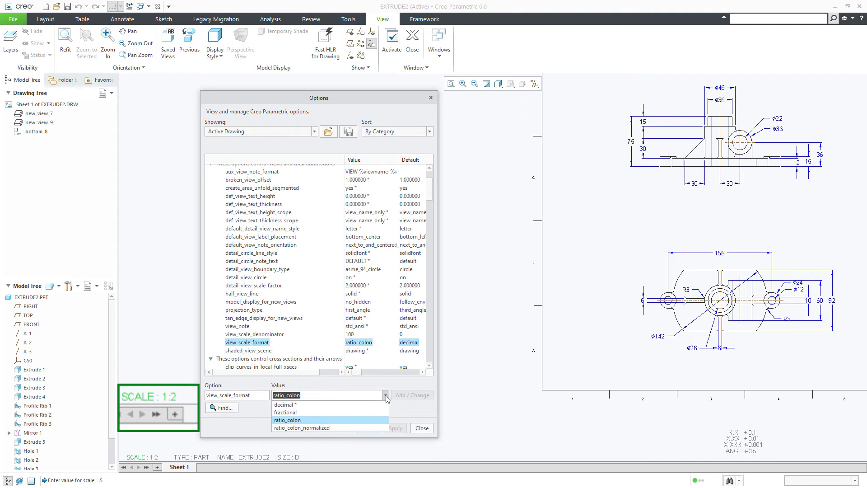
click(371, 427)
click(411, 395)
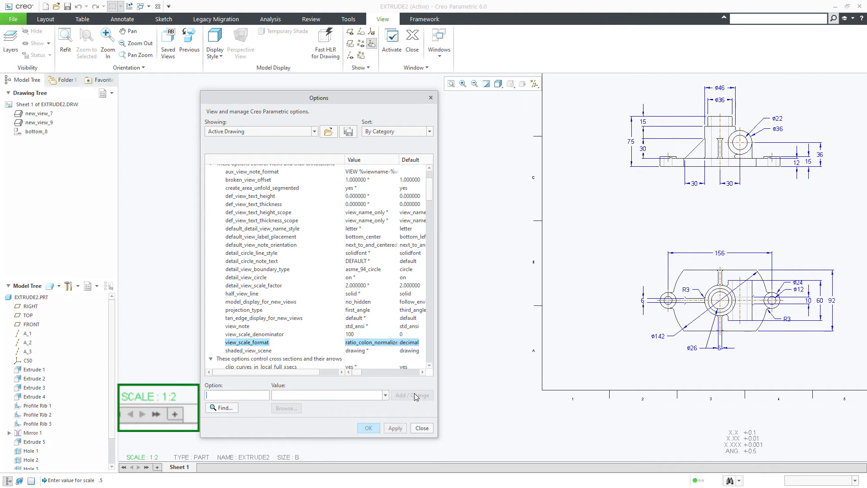
click(391, 429)
click(170, 449)
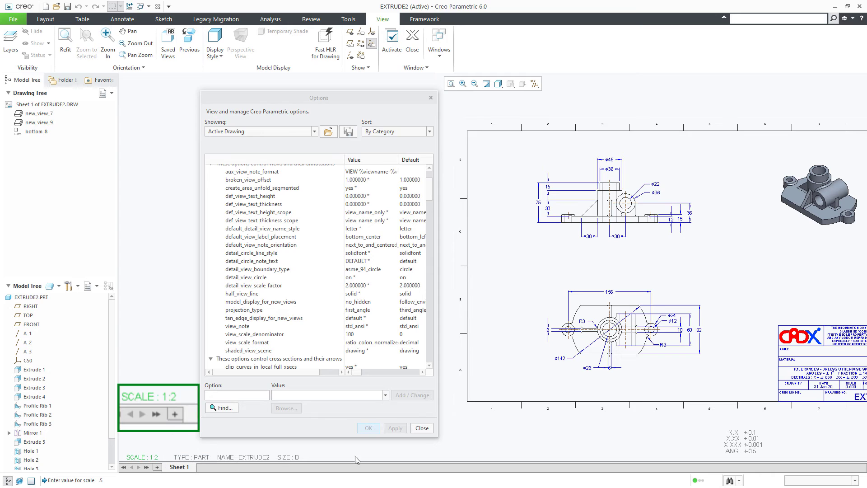
click(428, 430)
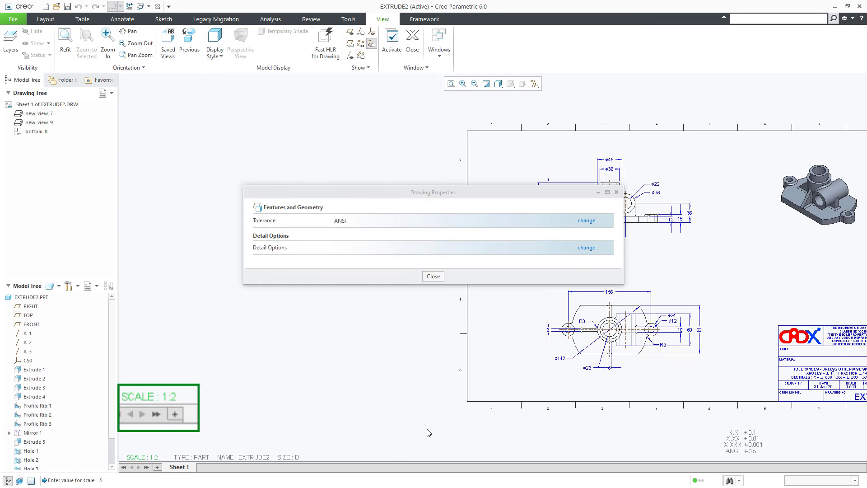
- Close Drawing Properties and step the drawing scale through .6 and .75 to 1
click(434, 276)
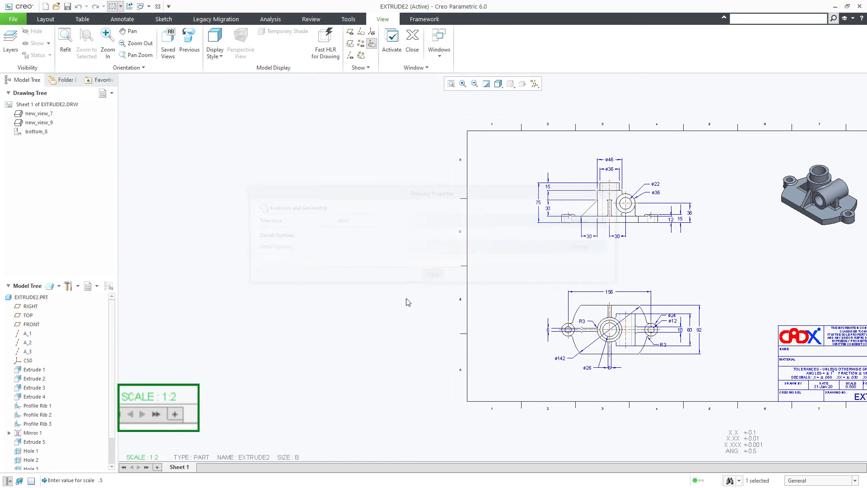
double_click(155, 458)
text(.)
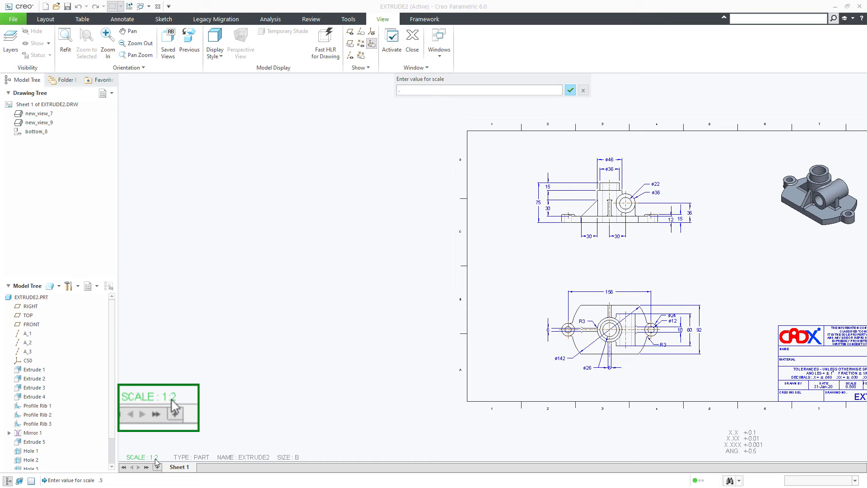
text(6)
key(Return)
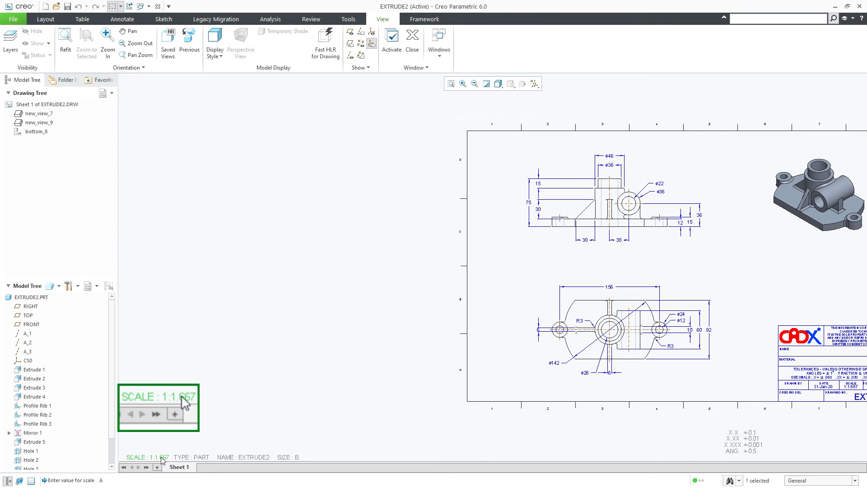
double_click(161, 458)
text(.75)
key(Return)
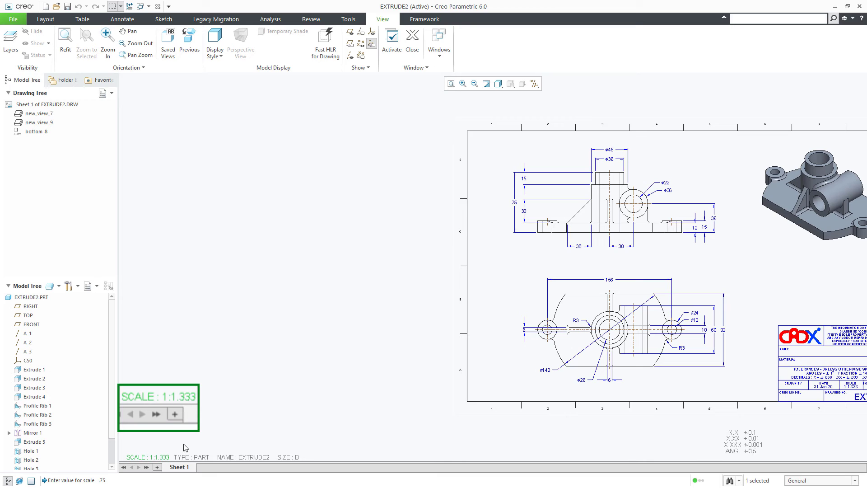
click(174, 460)
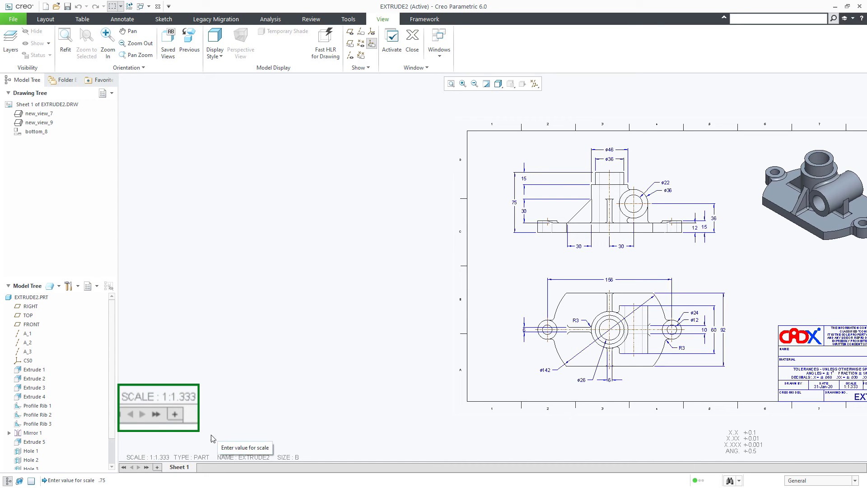
double_click(167, 458)
text(1)
key(Return)
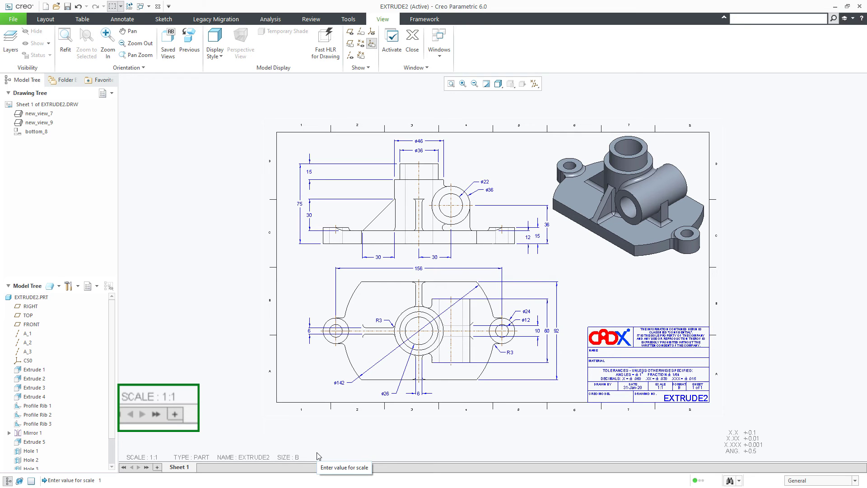
- In the drawing's detail options, set view_scale_format to fractional and apply it, showing 1/1
click(14, 22)
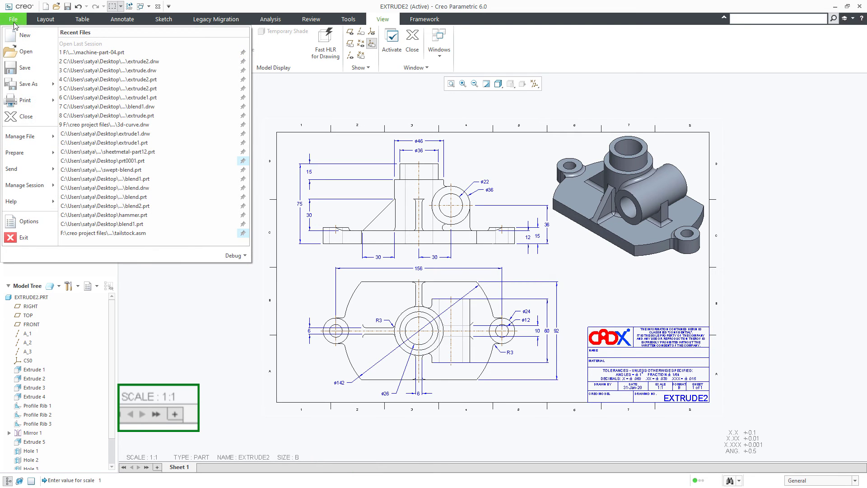
mouse_move(20, 151)
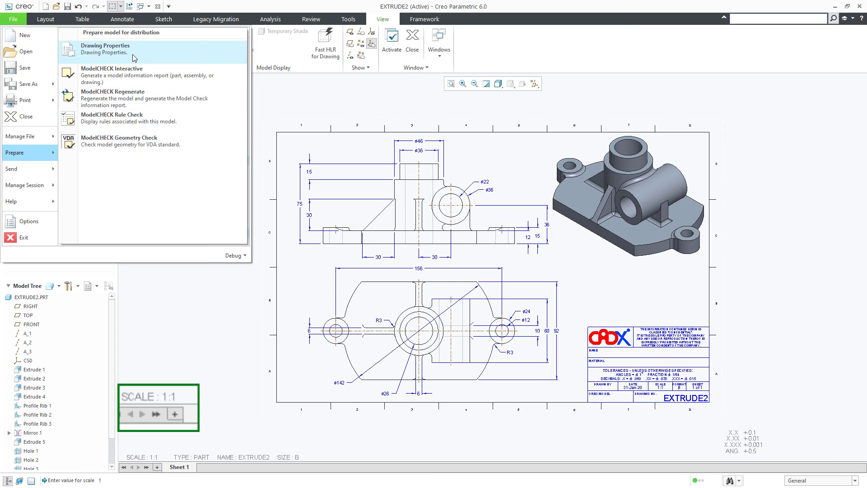
click(133, 57)
click(586, 251)
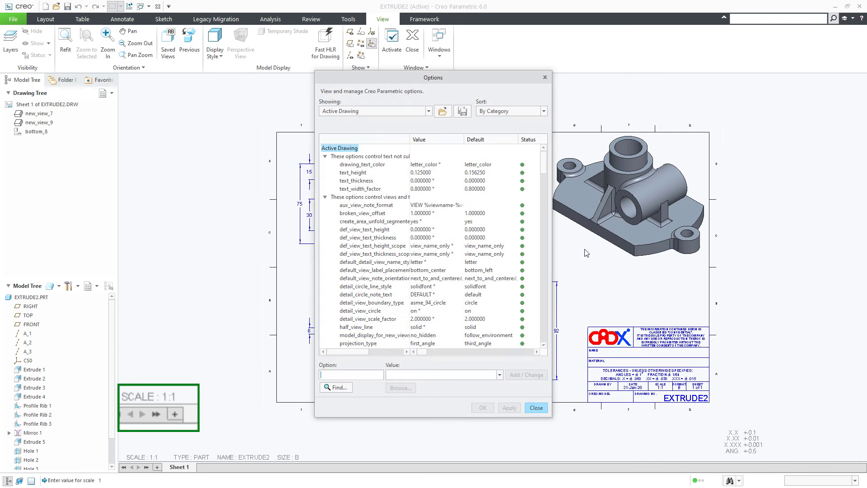
scroll(407, 296, down, 2)
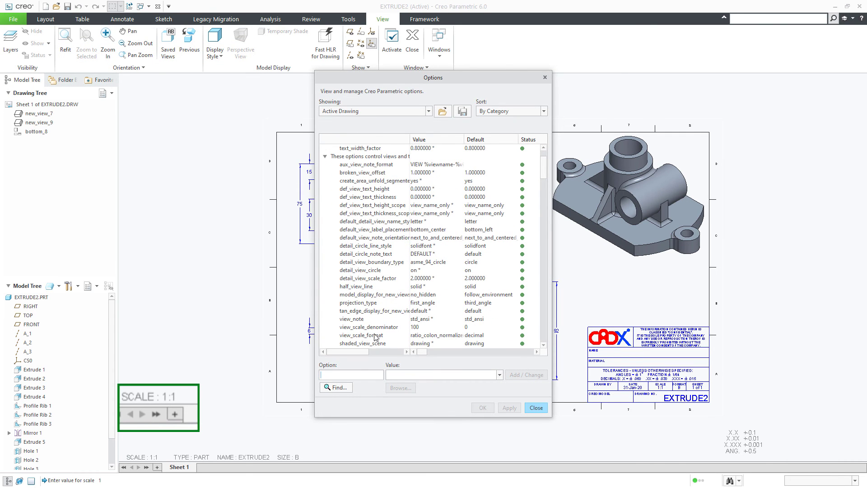
click(375, 336)
click(500, 375)
click(489, 392)
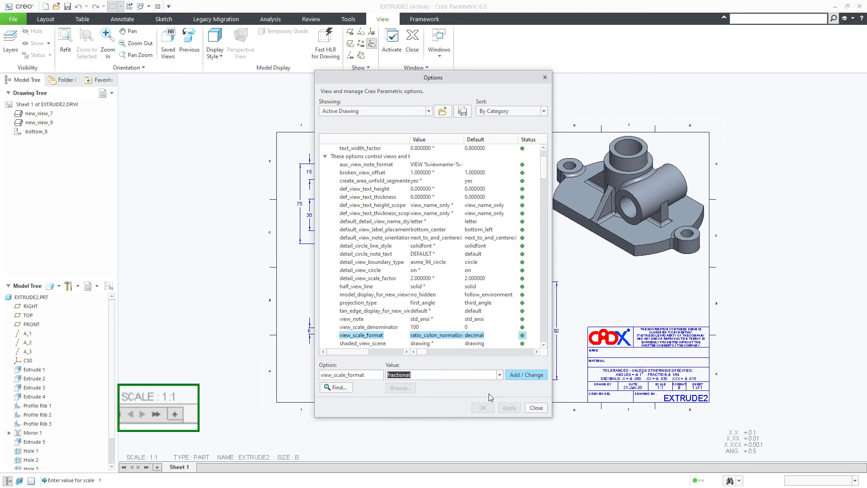
click(520, 382)
click(516, 408)
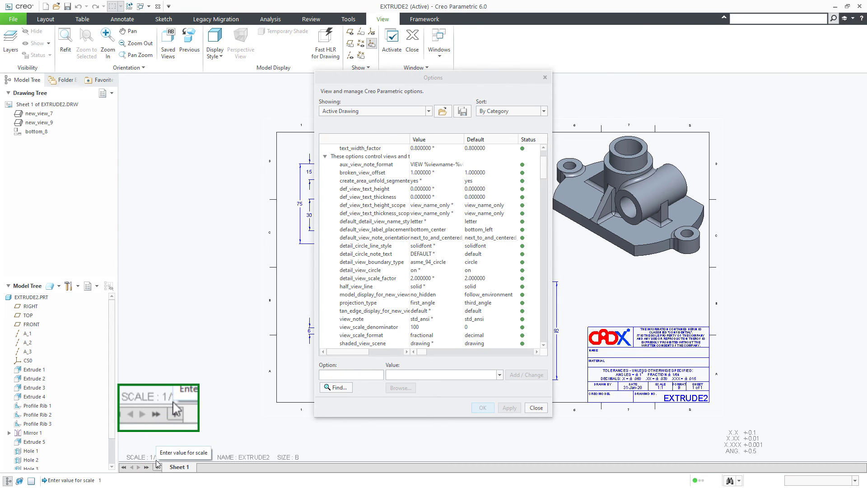
- Switch view_scale_format back to ratio_colon so the label reads 1:1, then close Options
click(430, 335)
double_click(446, 375)
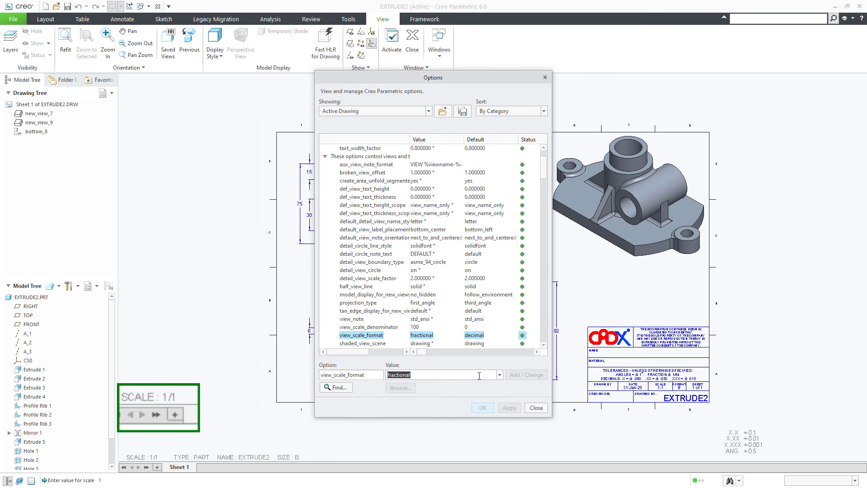
click(499, 375)
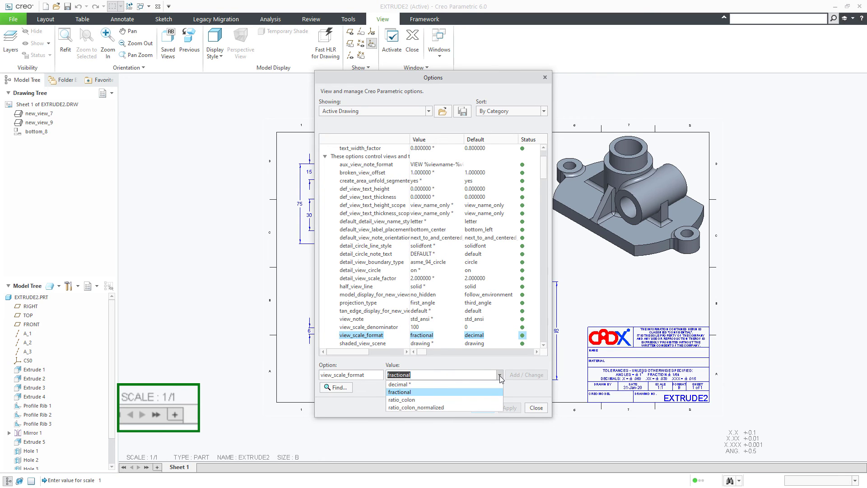
click(483, 398)
click(532, 375)
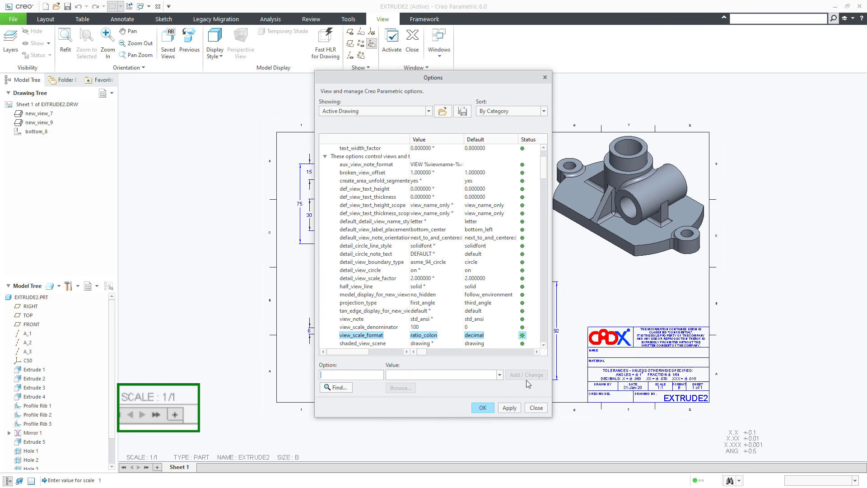
click(513, 408)
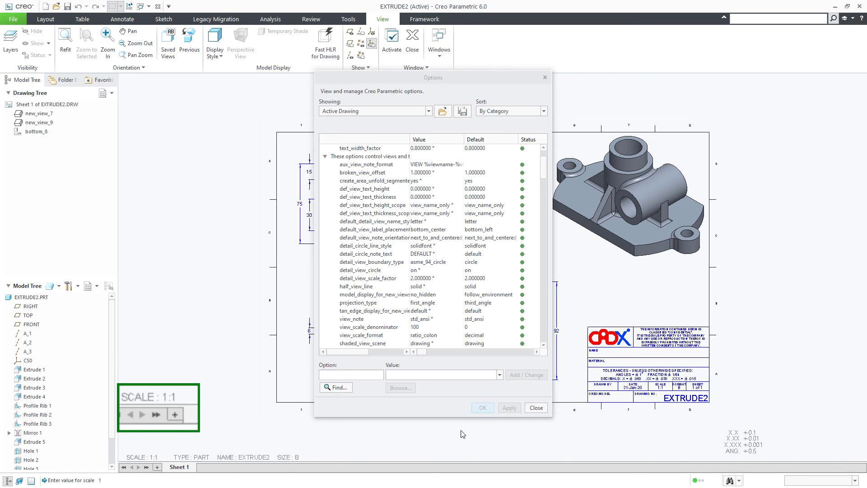
click(534, 410)
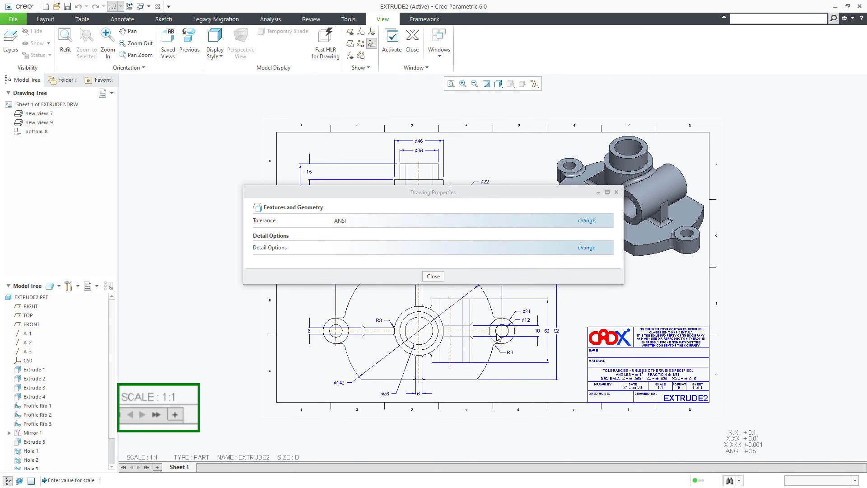
- Close the Drawing Properties dialog to return to the 1:1 sheet
click(441, 279)
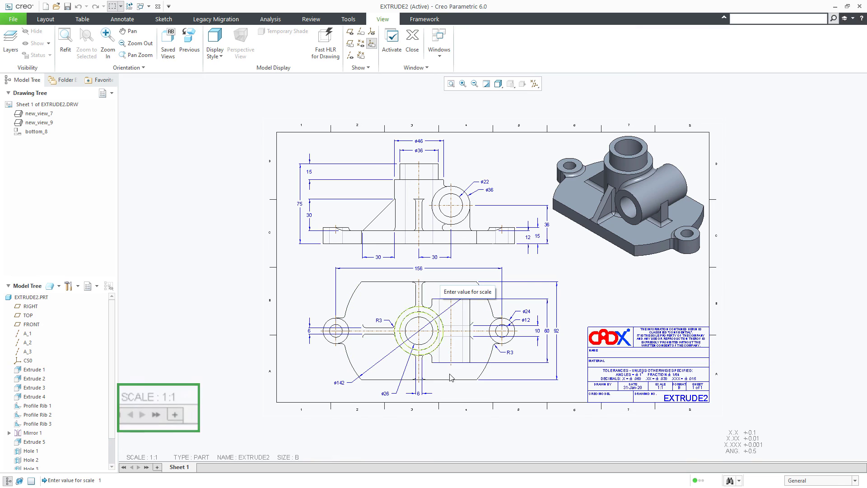